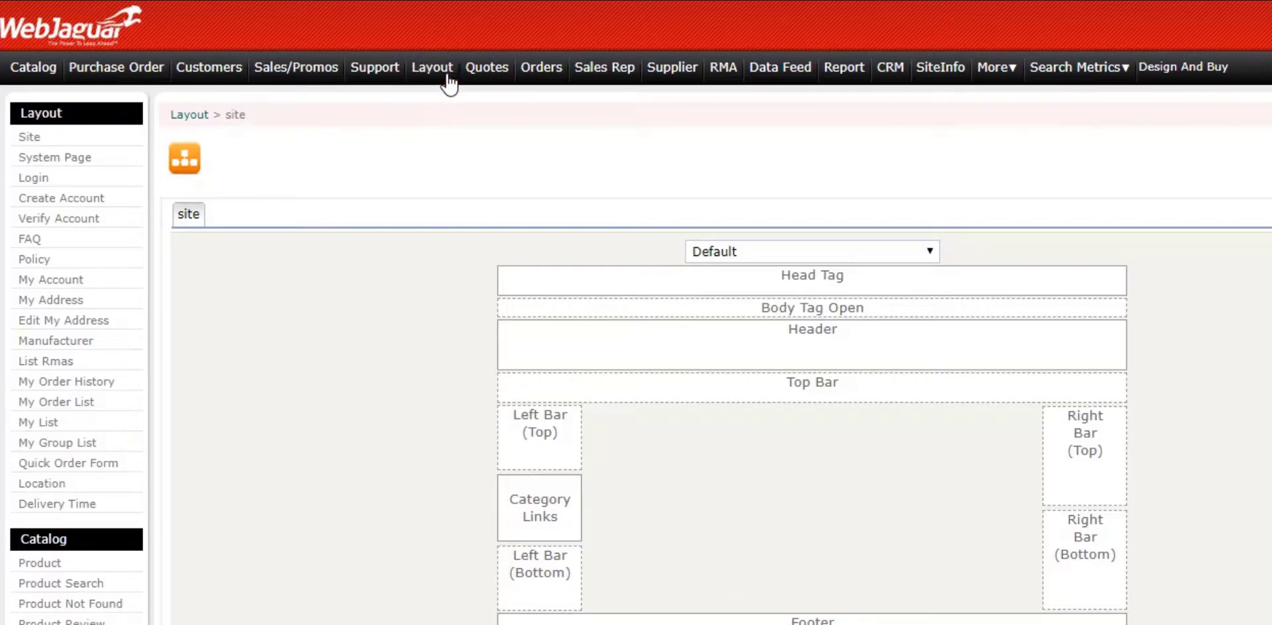
Scroll the layout list down to the Admin section listing Invoice PDF templates 1–6.
scroll(88, 515, "down", 3)
scroll(88, 515, "down", 3)
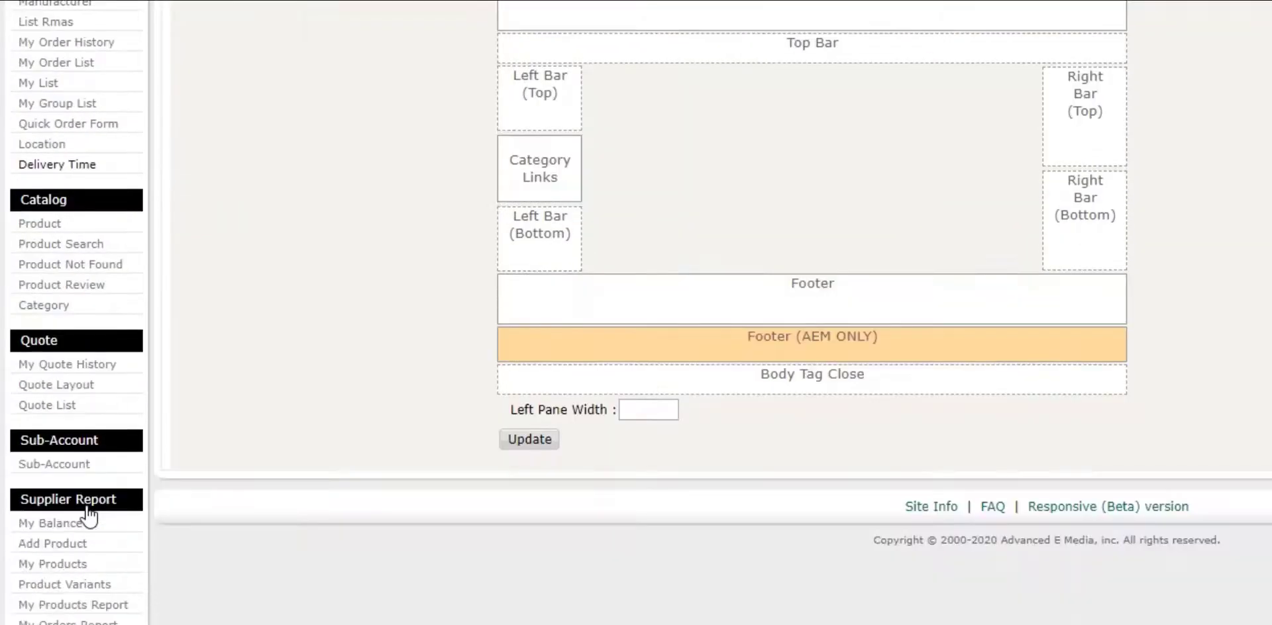
scroll(88, 515, "down", 2)
scroll(89, 515, "down", 3)
scroll(88, 515, "down", 3)
scroll(51, 532, "down", 2)
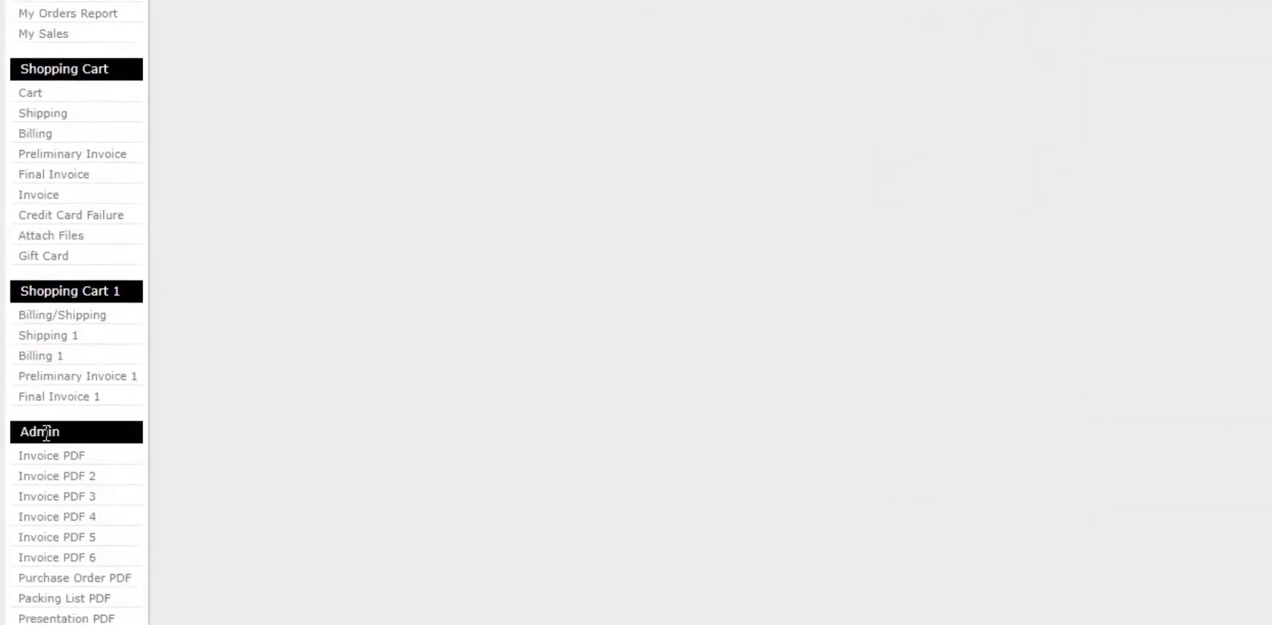
scroll(46, 432, "down", 2)
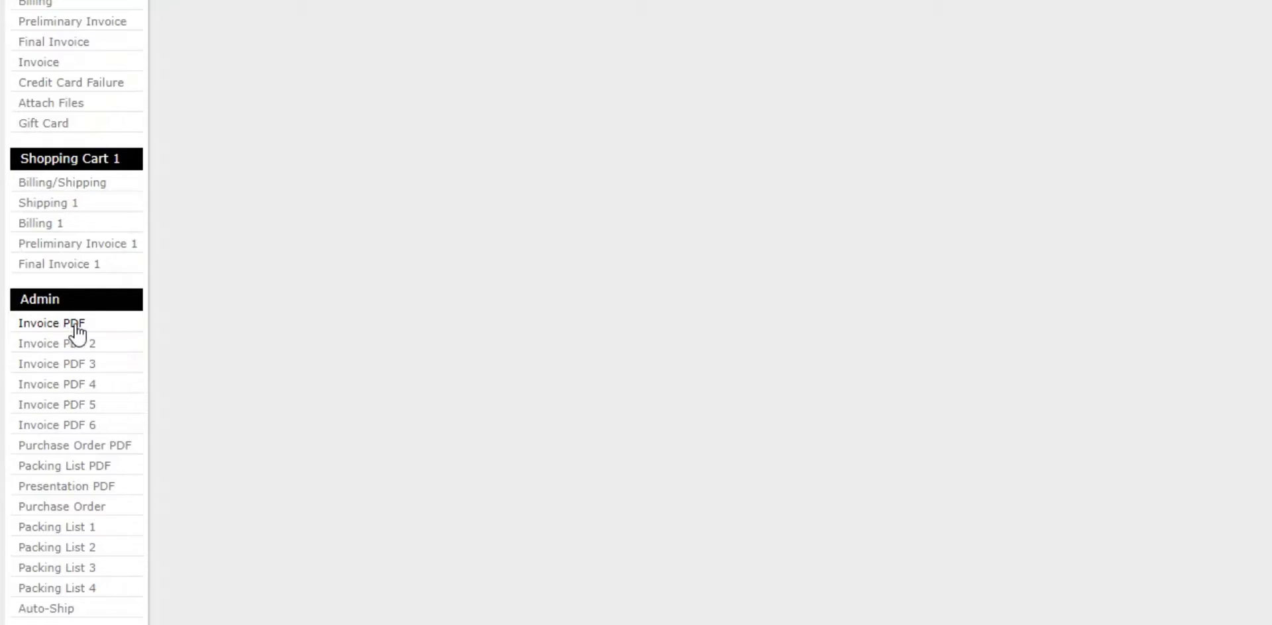
Load the ORDER INVOICE header image into the Invoice PDF layout, noting the 530-pixel width limit.
left_click(77, 325)
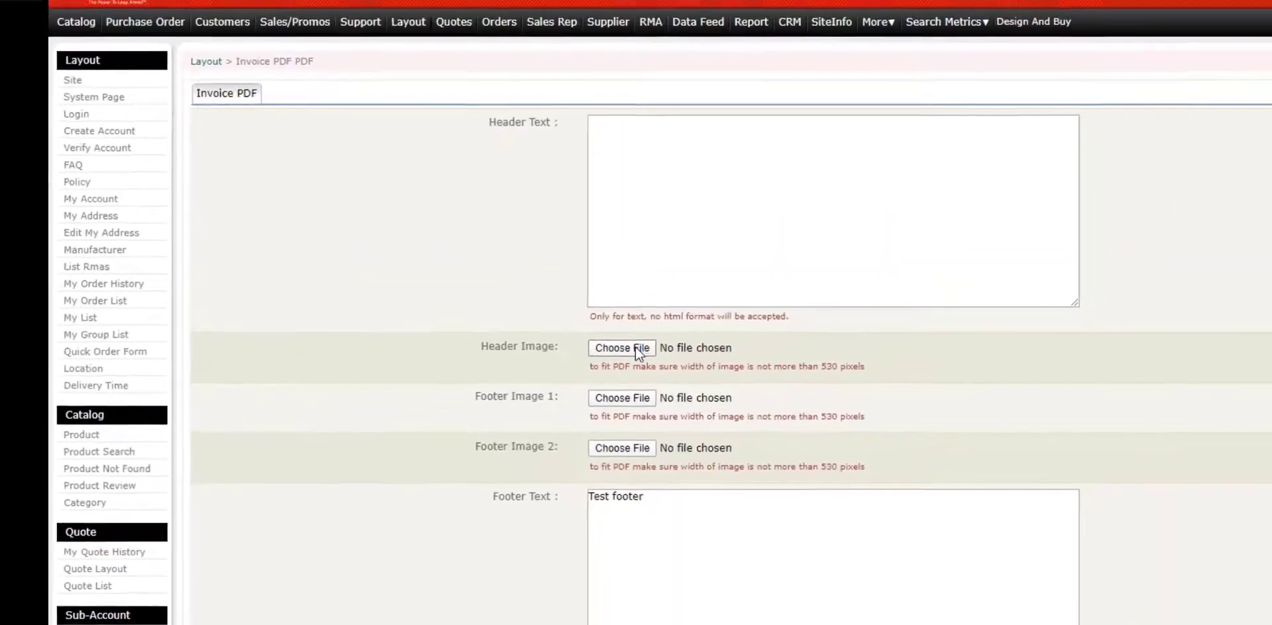
left_click(634, 347)
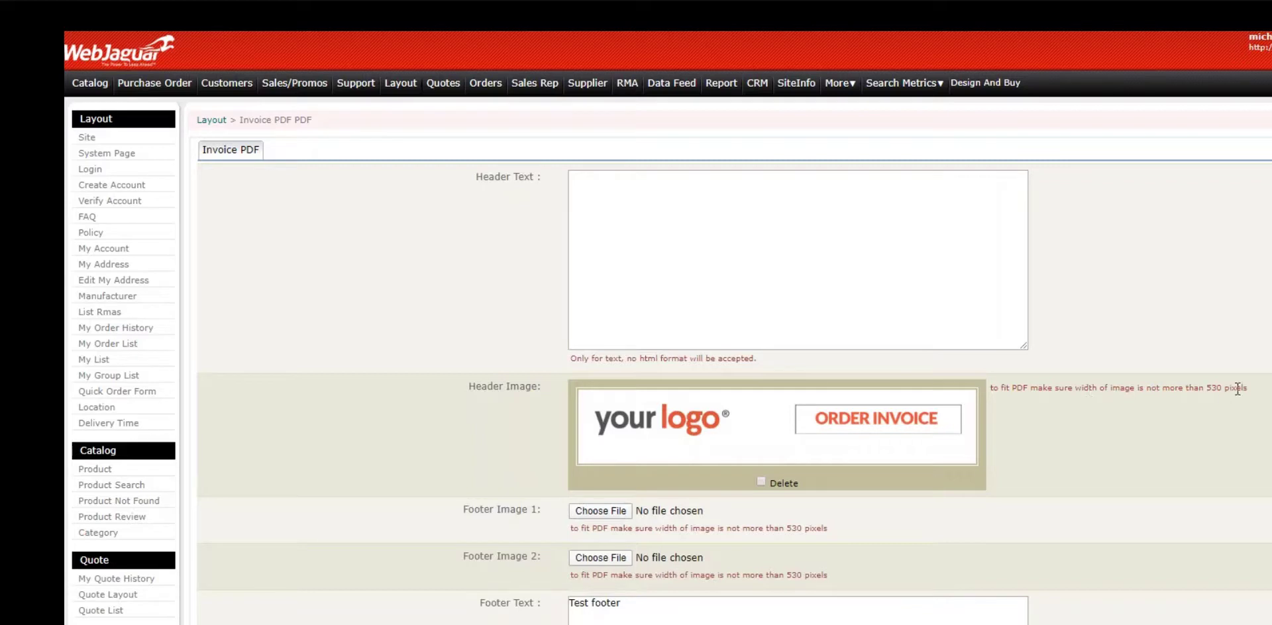
left_click_drag(1174, 388, 1246, 388)
scroll(728, 398, "down", 2)
scroll(729, 397, "down", 2)
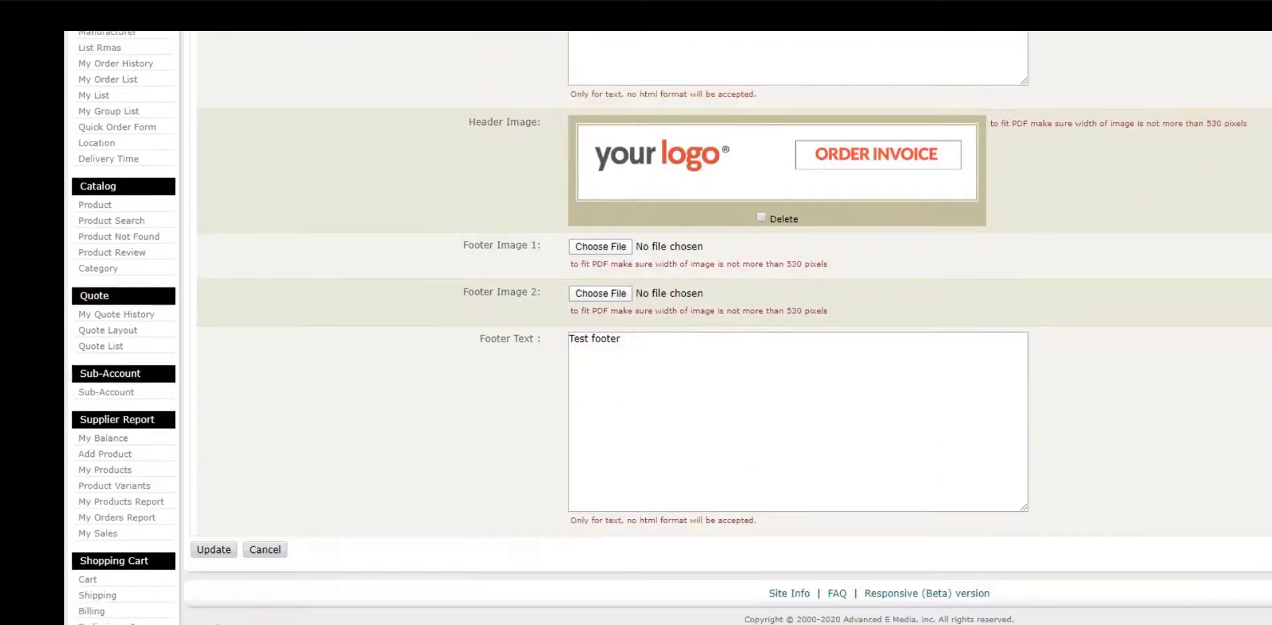
scroll(728, 397, "down", 2)
scroll(729, 397, "down", 2)
scroll(729, 398, "down", 2)
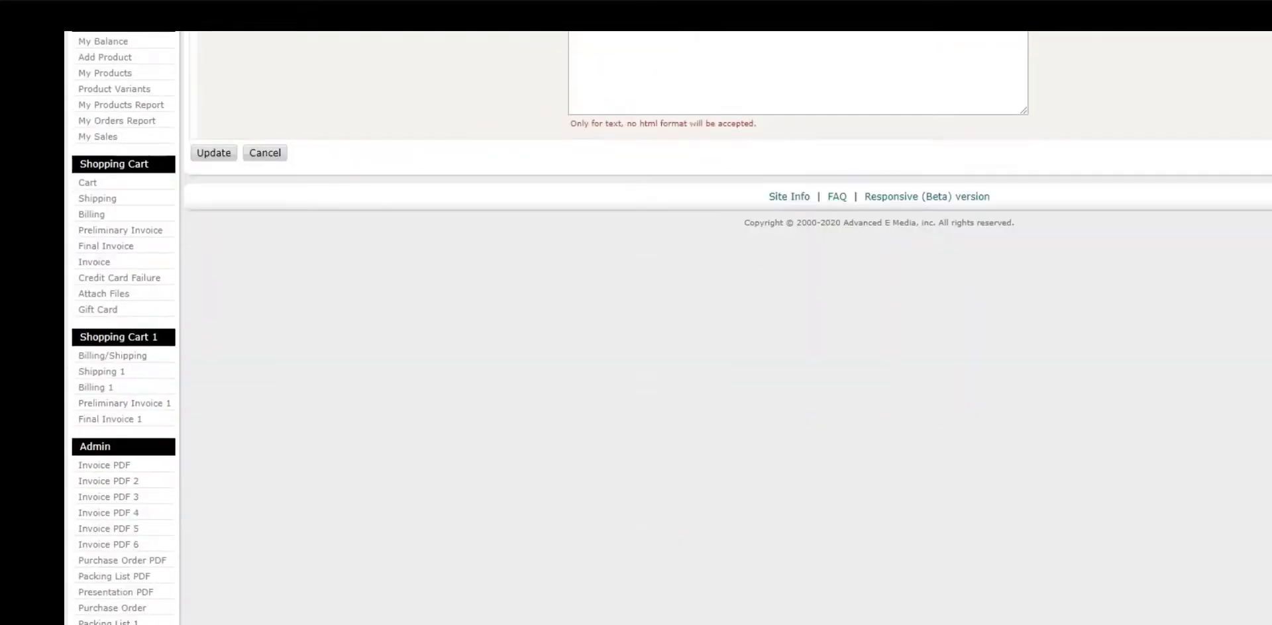
Set Invoice PDF 2's header image to the order acknowledgement file.
left_click(125, 483)
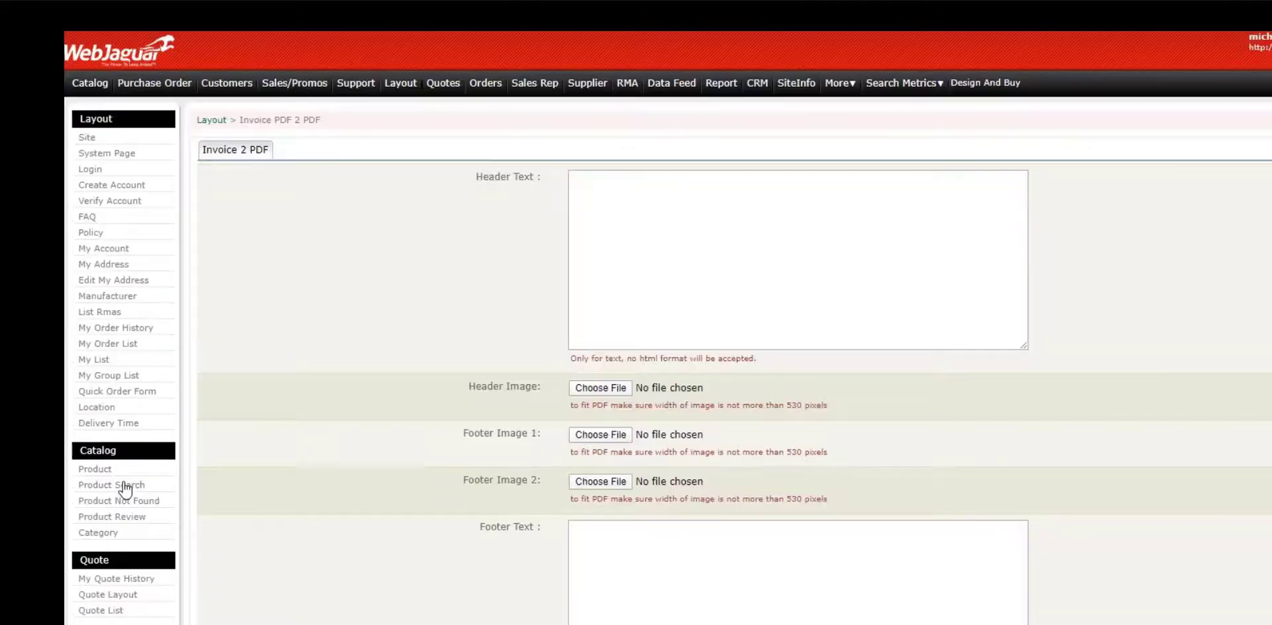
left_click(610, 391)
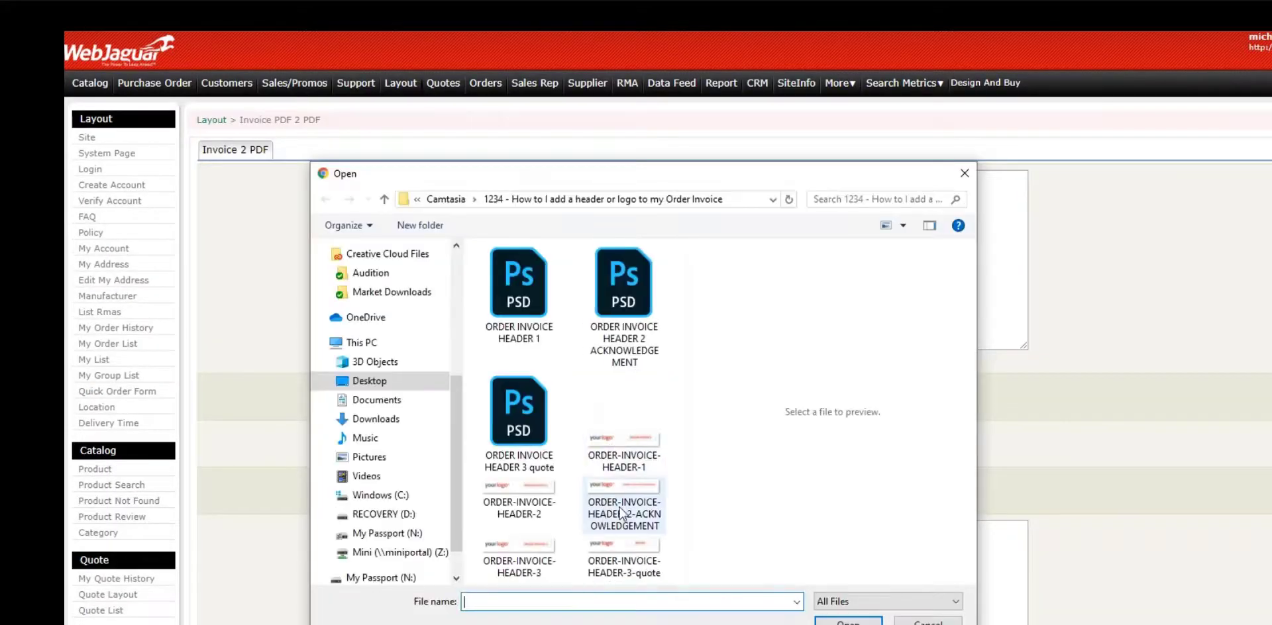
double_click(621, 512)
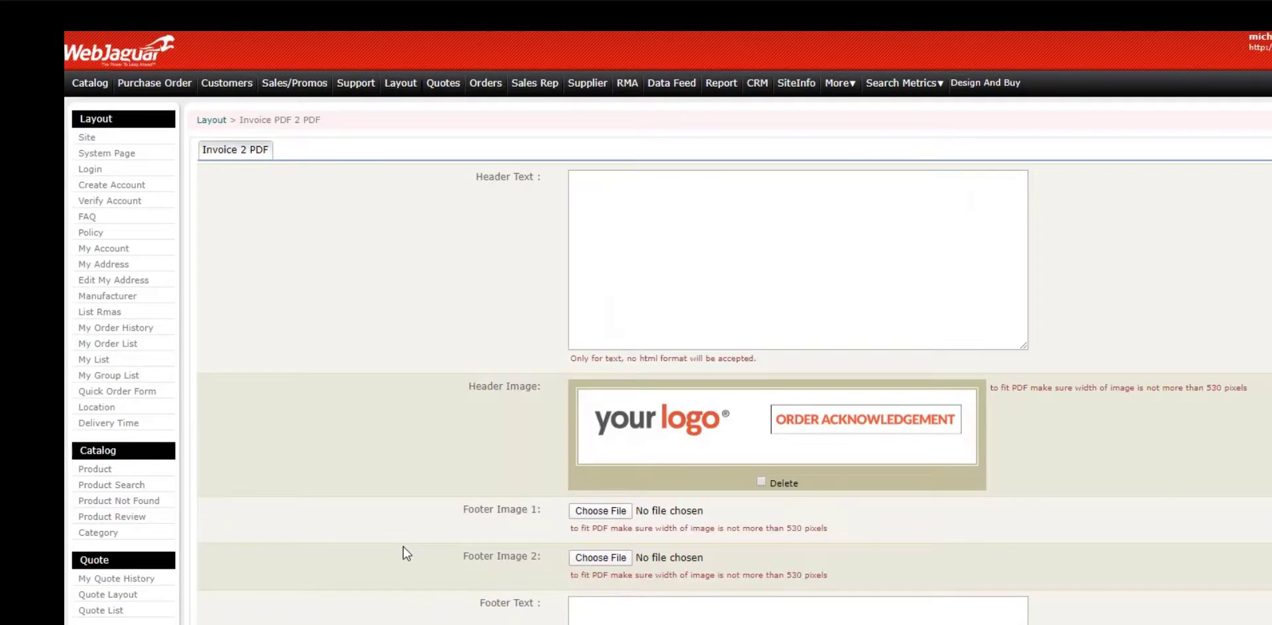
scroll(403, 547, "down", 3)
scroll(404, 548, "down", 2)
scroll(403, 548, "down", 3)
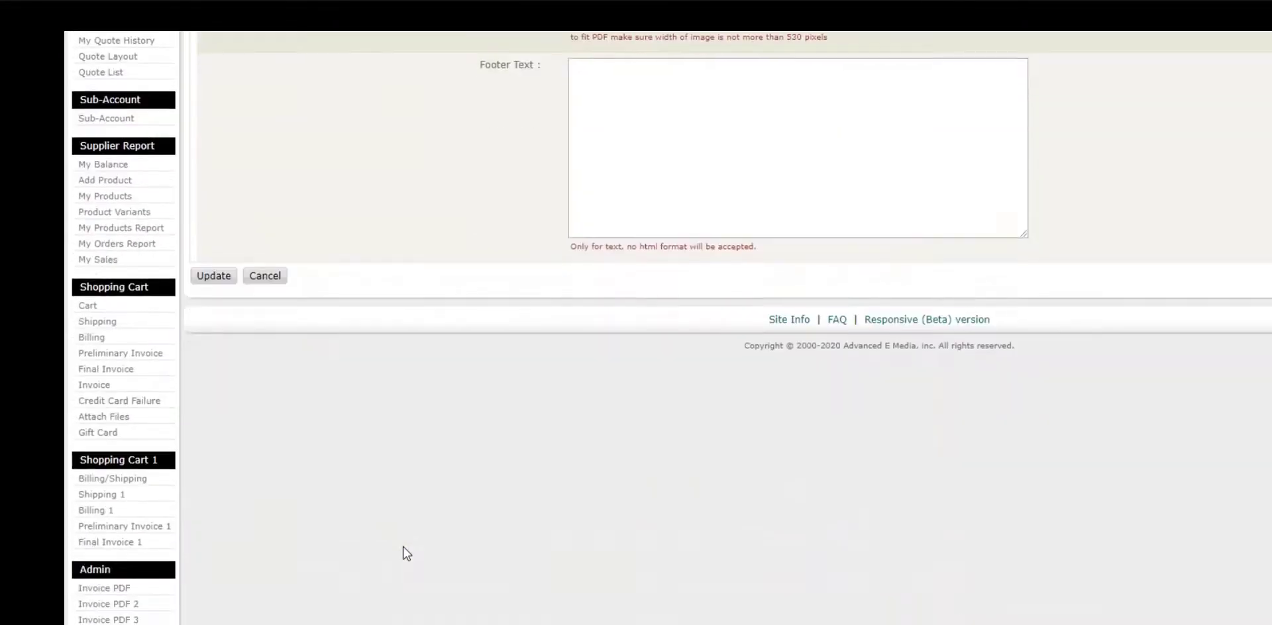
scroll(403, 547, "down", 2)
Set Invoice PDF 3's header image to the quote file and save it.
left_click(123, 497)
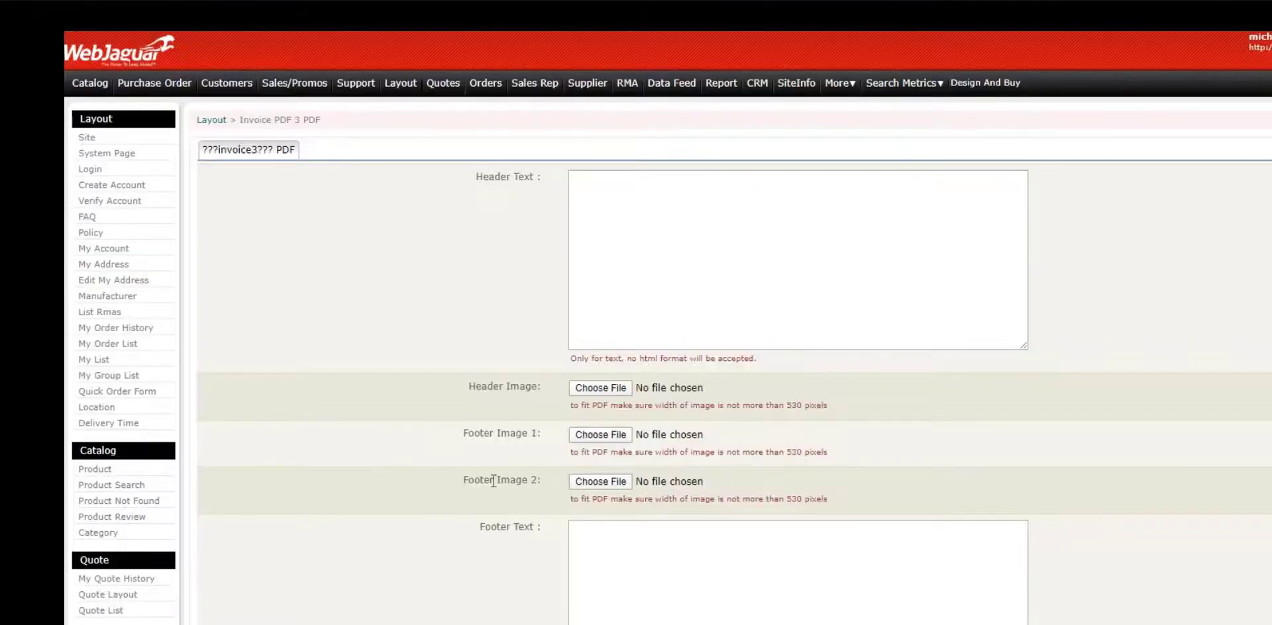
left_click(585, 384)
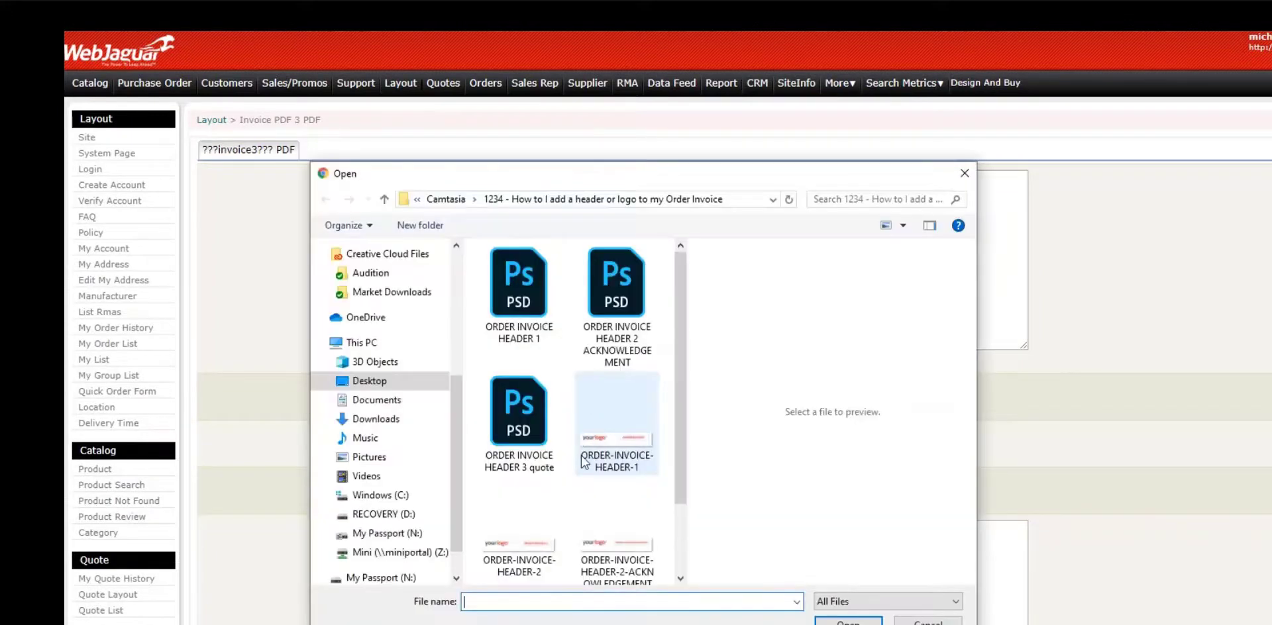
double_click(632, 551)
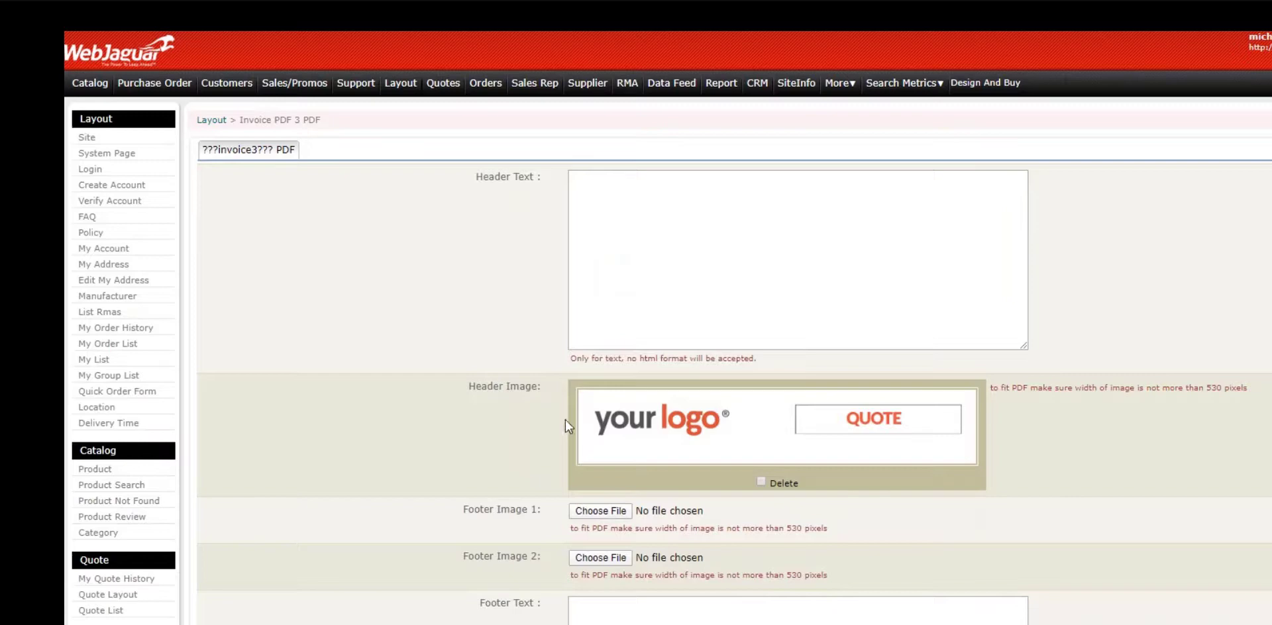
scroll(566, 419, "down", 3)
left_click(213, 550)
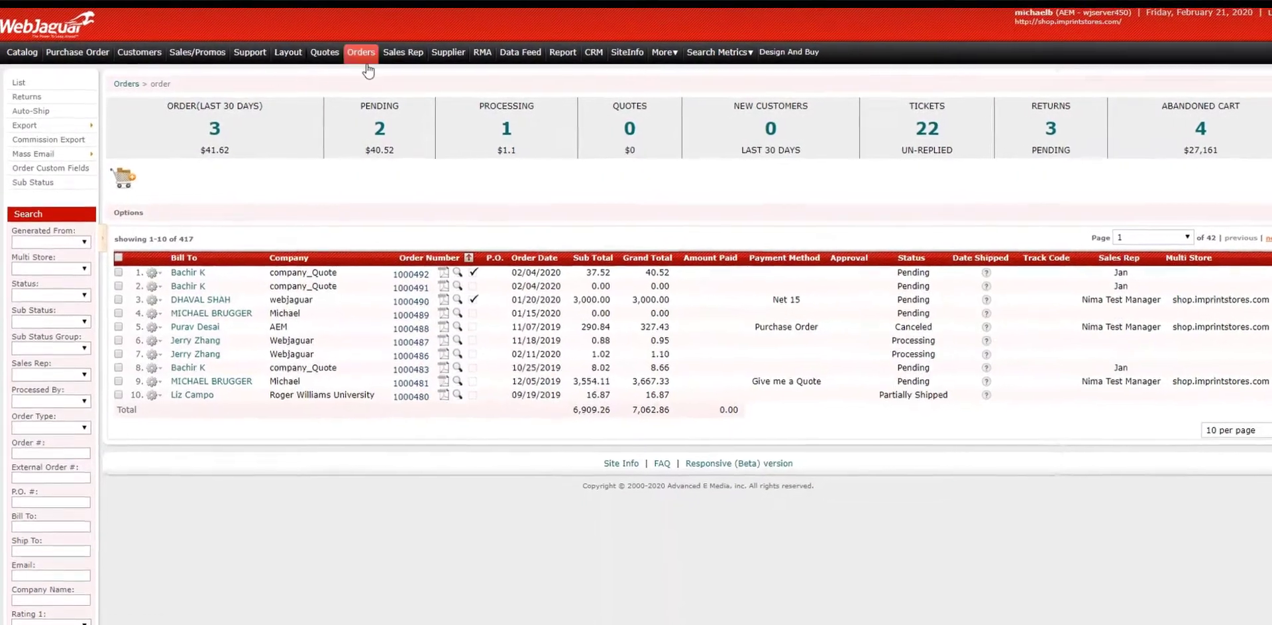
Open the Email Order form for order 1000492 from the Orders list.
left_click(353, 53)
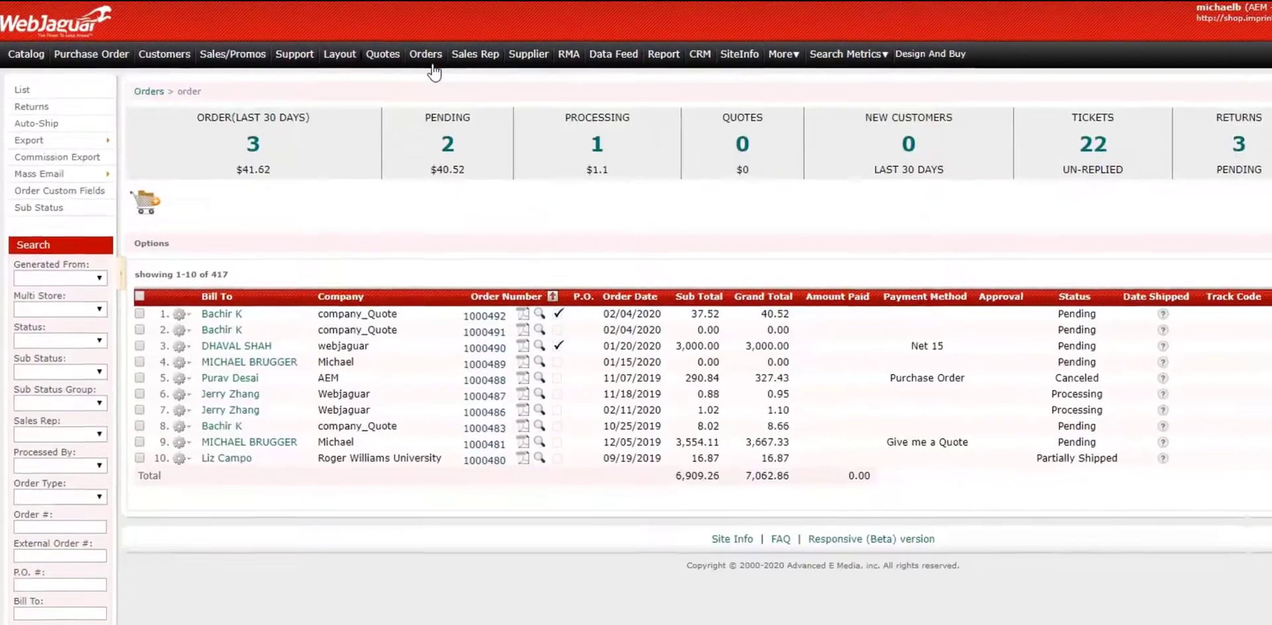
left_click(504, 325)
mouse_move(388, 156)
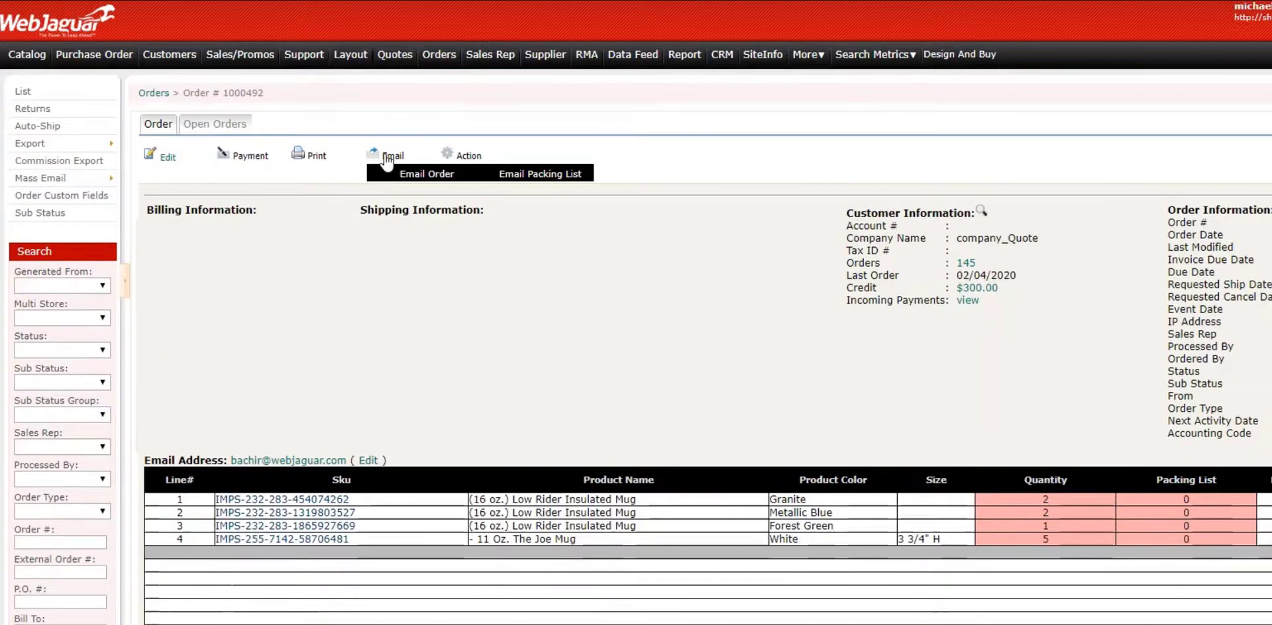
left_click(415, 177)
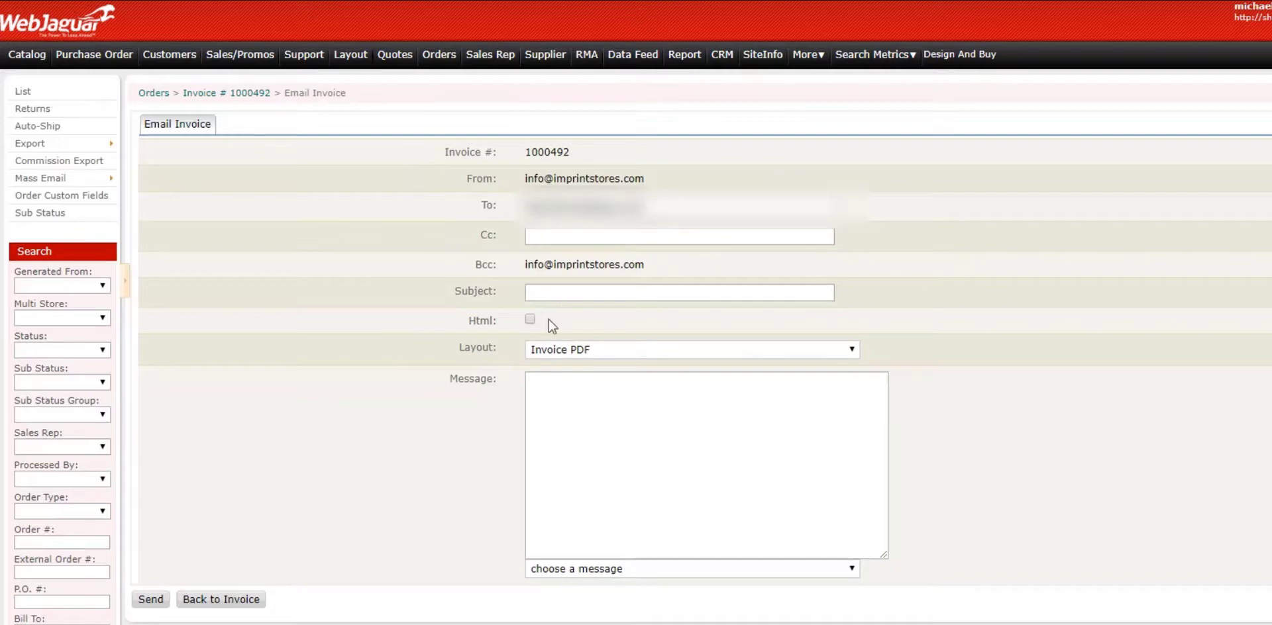
Email invoice 1000492 with subject and message 'test' using the Invoice PDF layout.
left_click(555, 292)
type("test")
left_click(554, 375)
type("test")
left_click(563, 349)
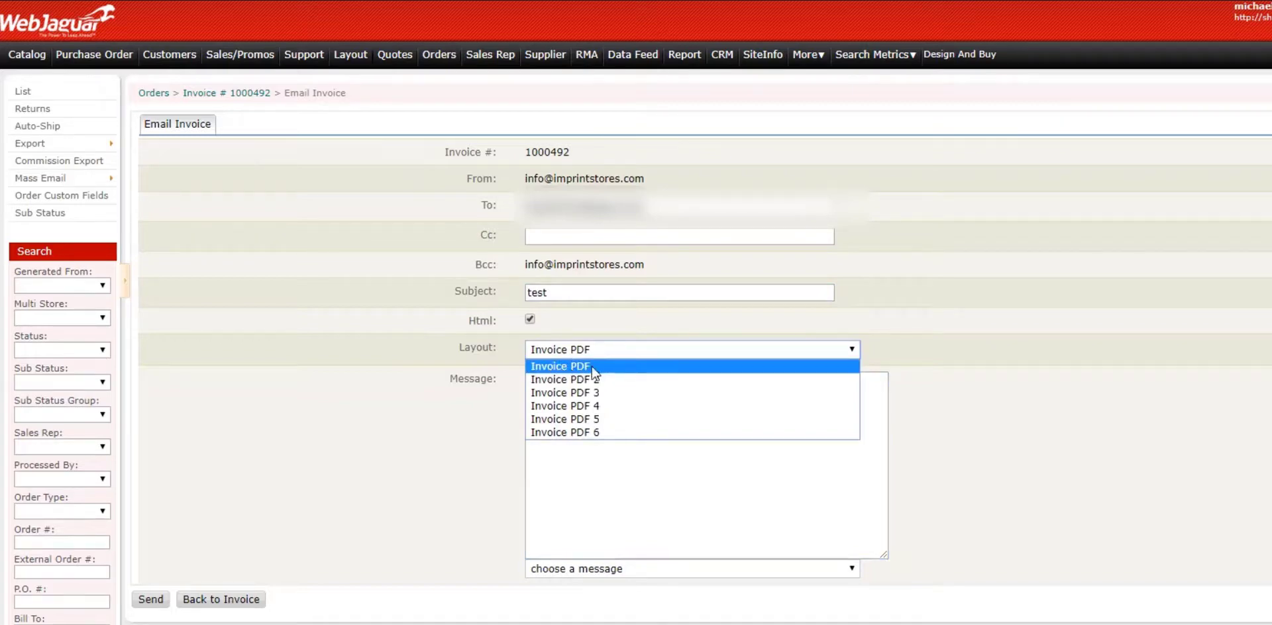
left_click(151, 599)
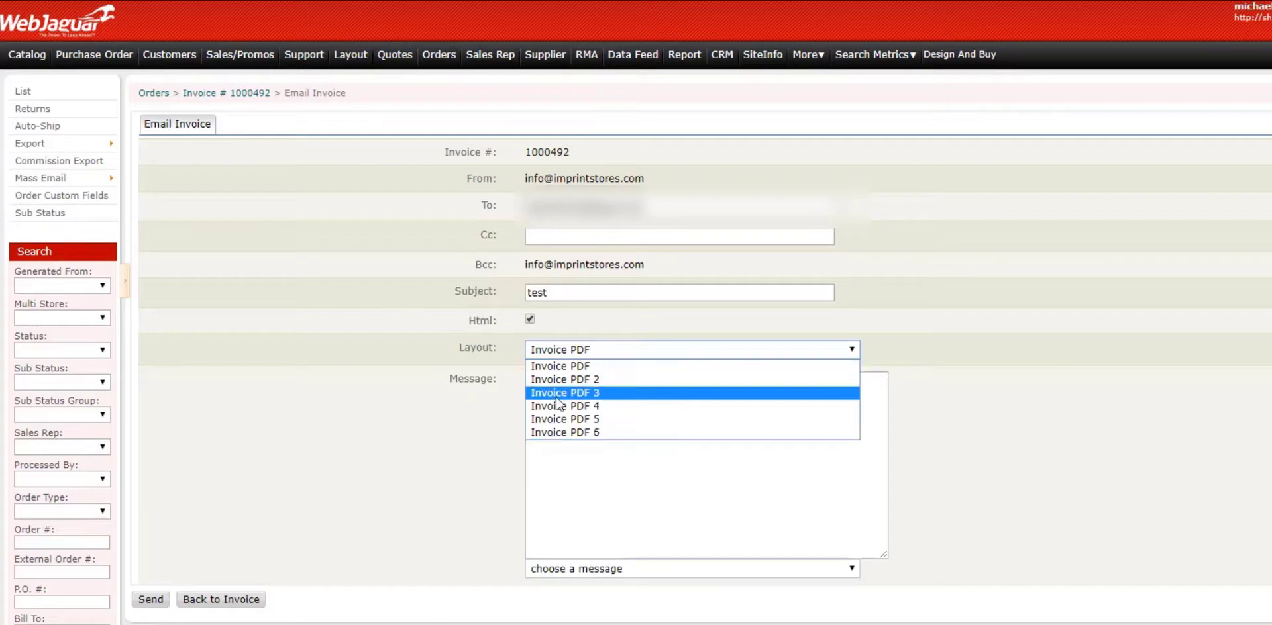
Resend invoice 1000492 with the layout switched through Invoice PDF 2 to Invoice PDF 3.
left_click(566, 379)
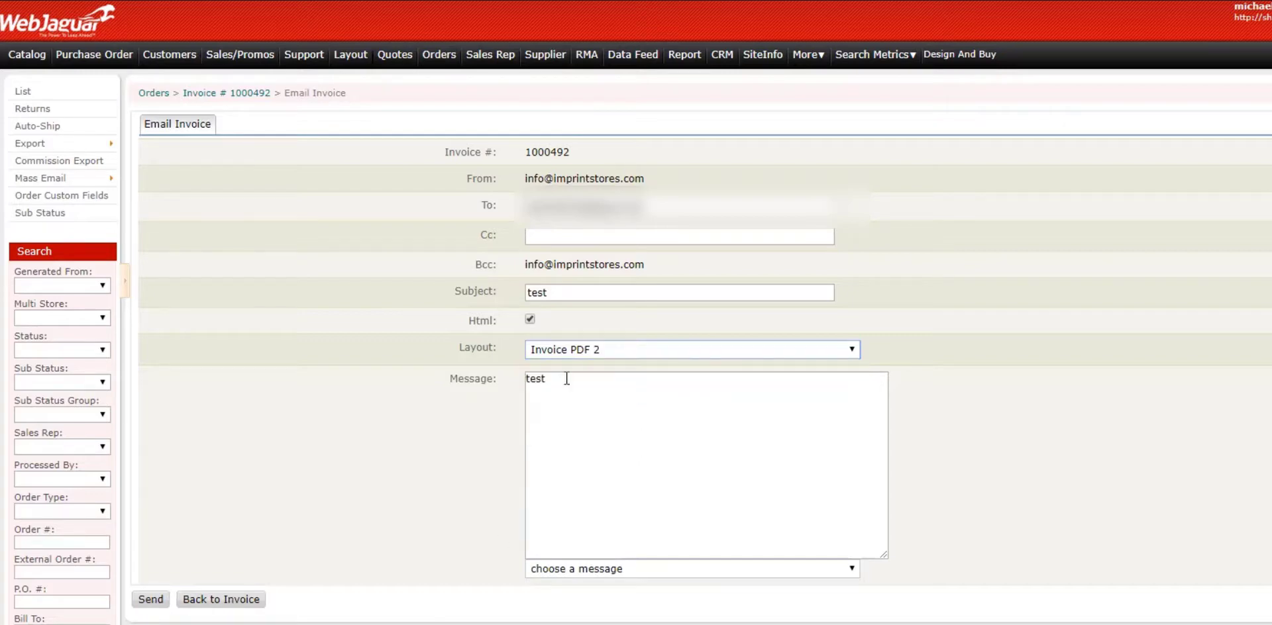
left_click(621, 352)
left_click(607, 382)
left_click(563, 350)
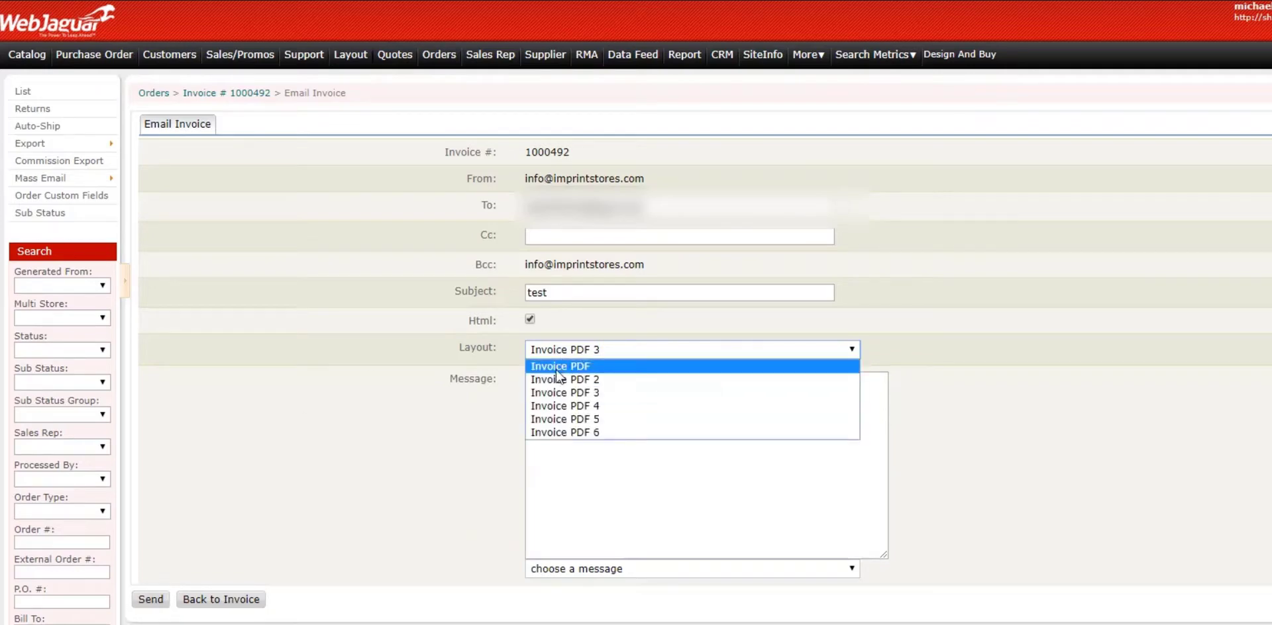
left_click(556, 388)
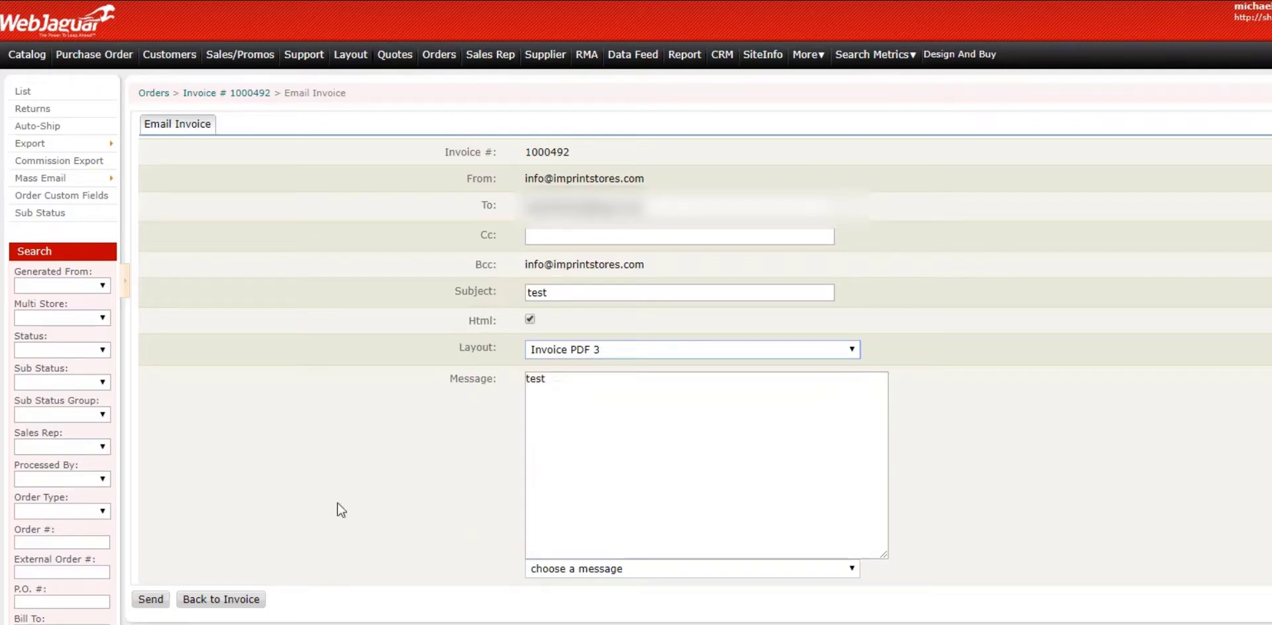
left_click(151, 600)
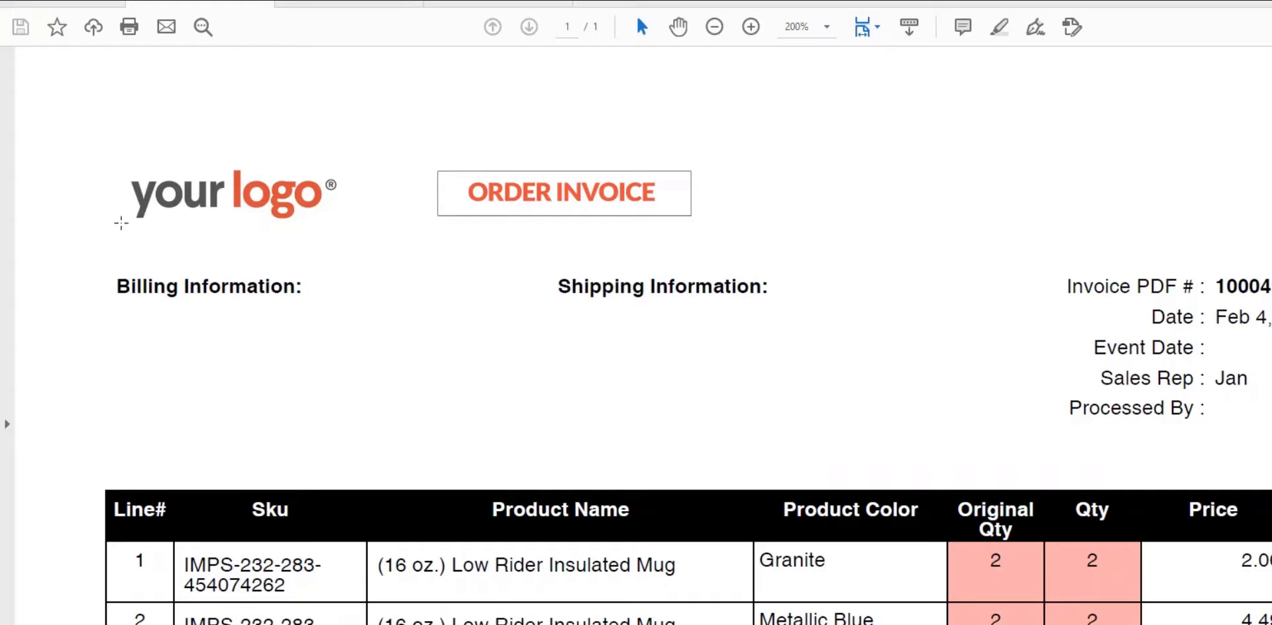
View the Invoice PDF 2 attachment in Acrobat, then move on to the next PDF.
left_click(291, 4)
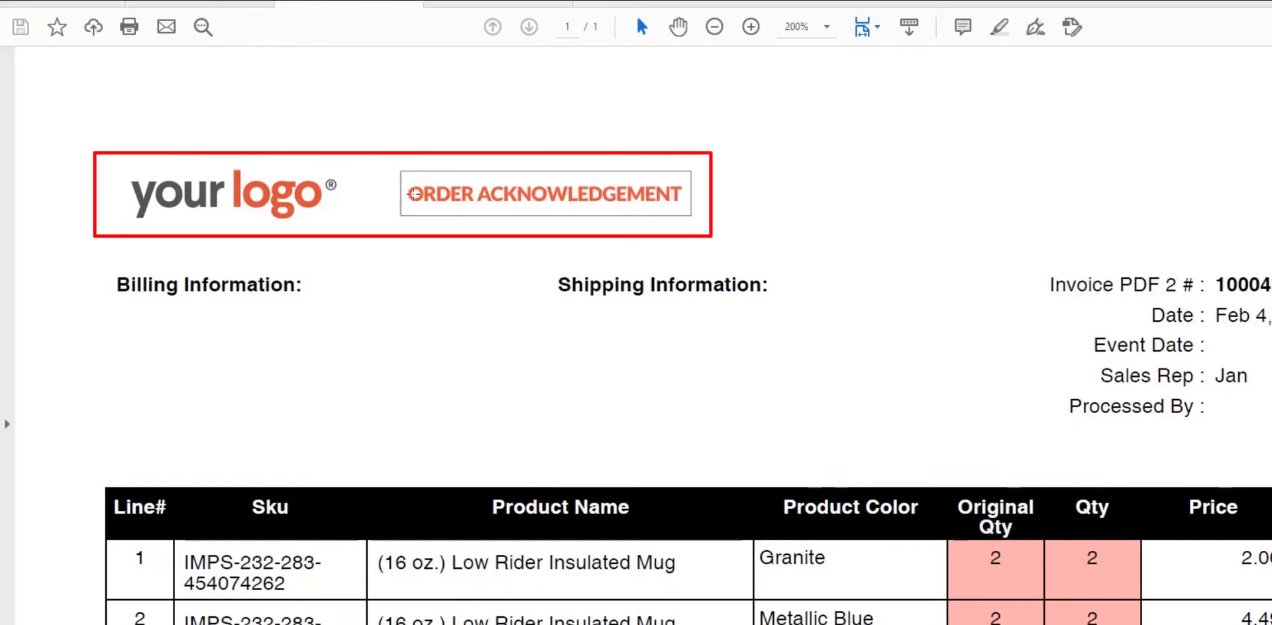
key("ctrl+Tab")
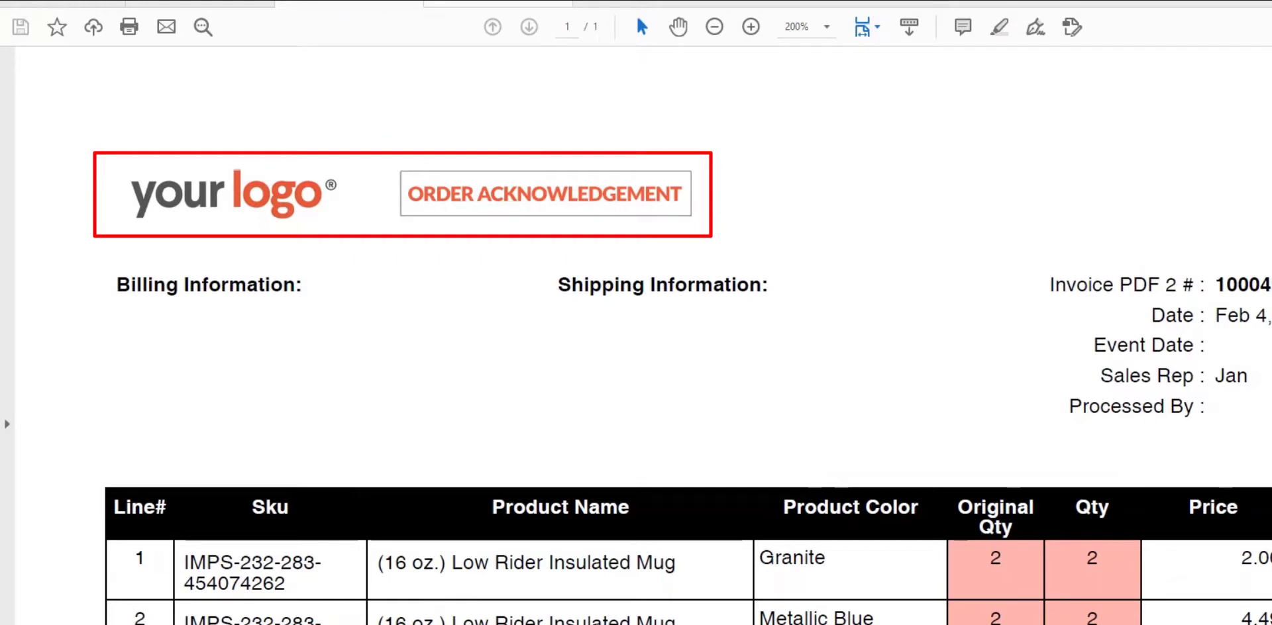